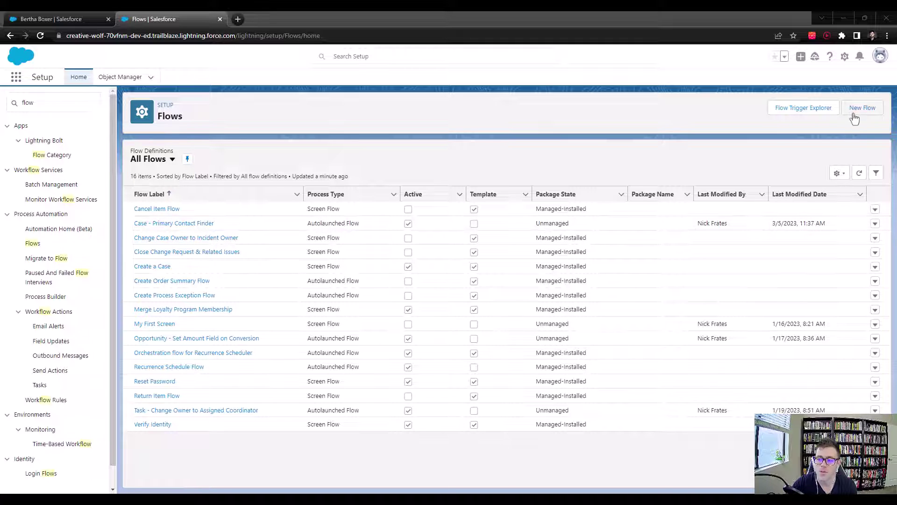
Step: Create a new flow of the Screen Flow type
{"action": "left_click", "coordinate": [853, 112]}
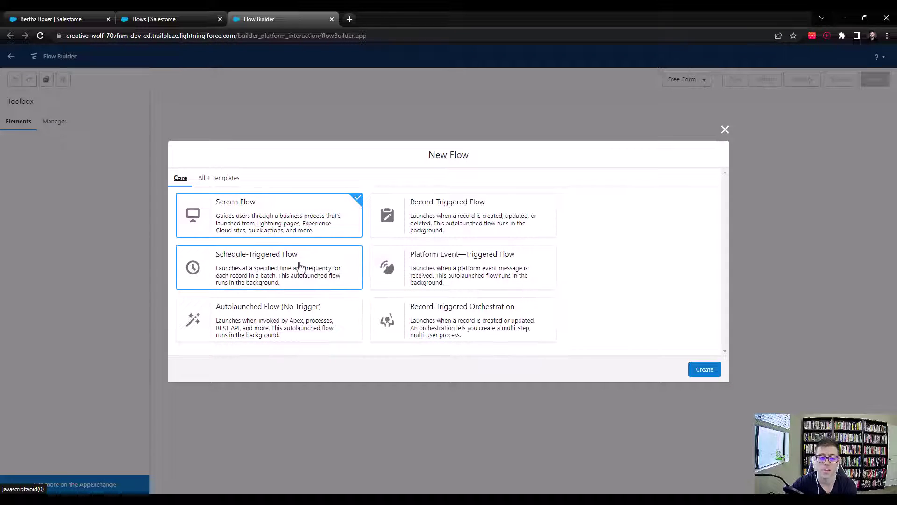
{"action": "left_click", "coordinate": [253, 228]}
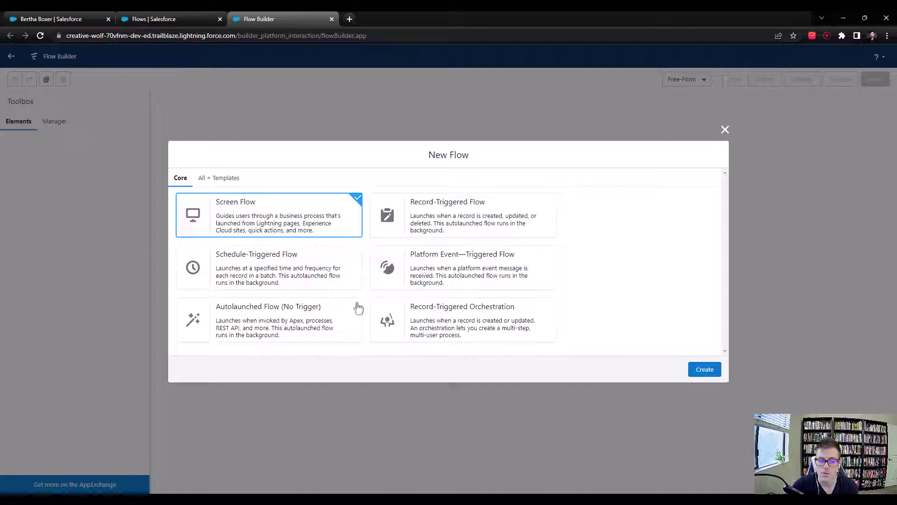
{"action": "left_click", "coordinate": [705, 369]}
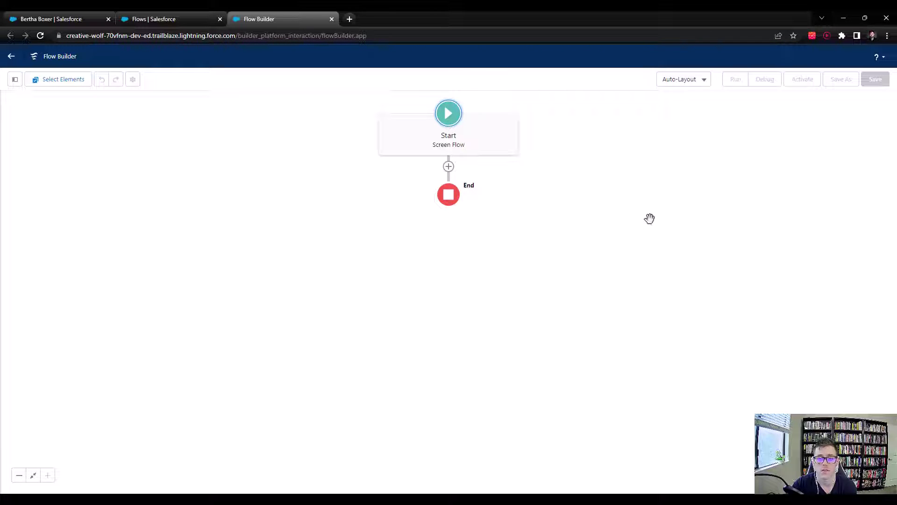
Step: Switch the flow canvas to Free-Form layout and move the Start element lower, toward the canvas centre
{"action": "left_click", "coordinate": [701, 79]}
{"action": "left_click", "coordinate": [692, 115]}
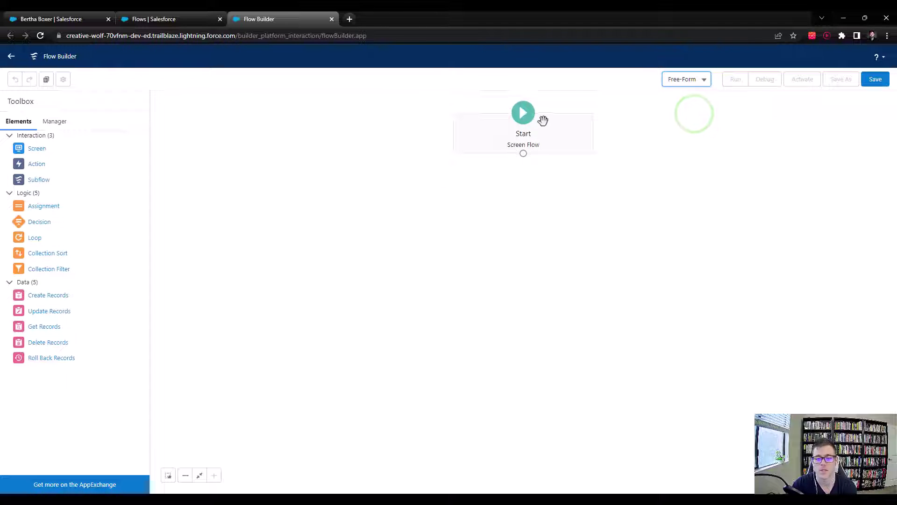
{"action": "left_click_drag", "start_coordinate": [553, 126], "coordinate": [472, 187]}
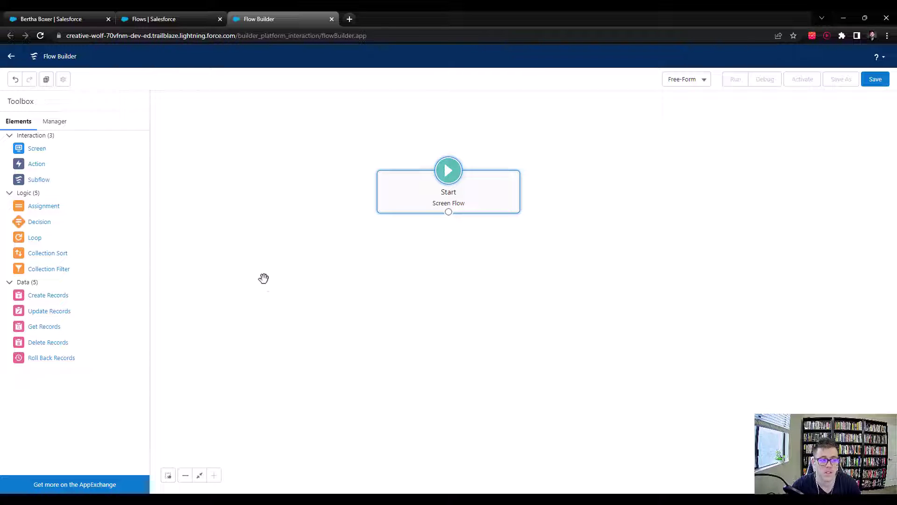
Step: Add a Screen element below Start and label it ScreenOne
{"action": "left_click_drag", "start_coordinate": [30, 154], "coordinate": [447, 253]}
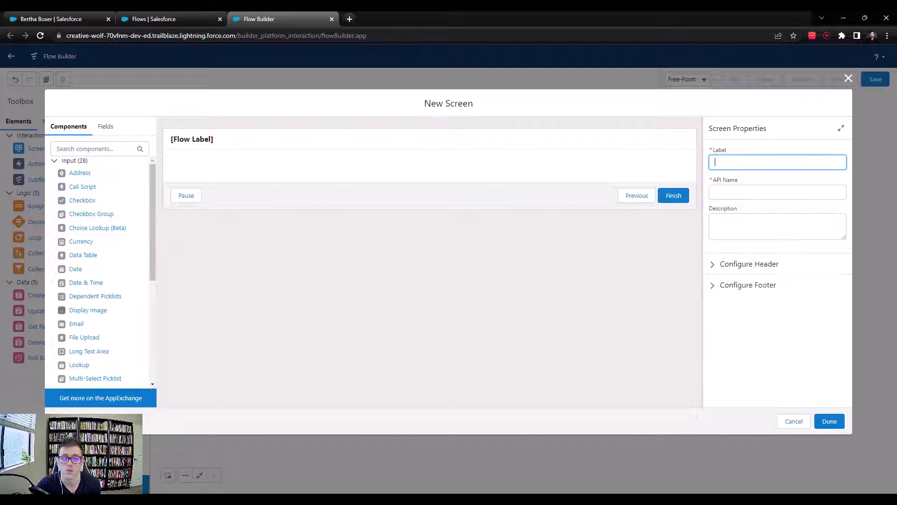
{"action": "key", "text": "alt+Tab"}
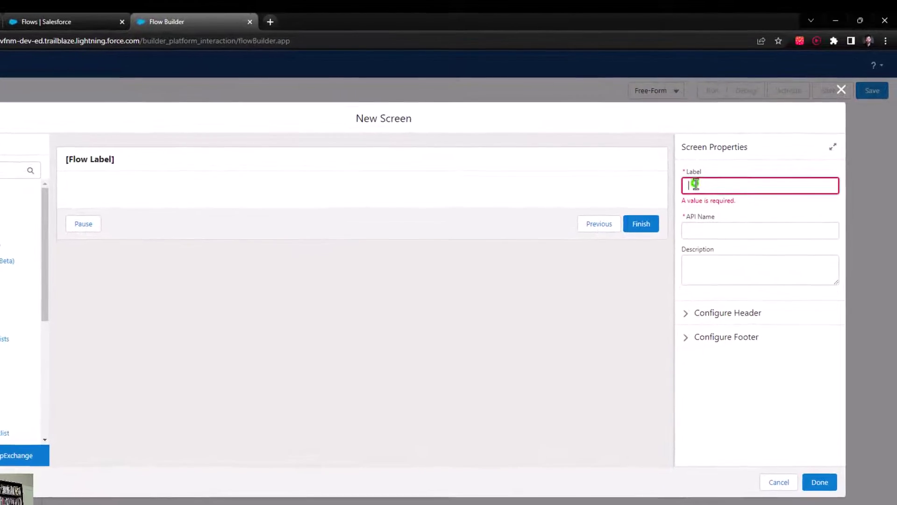
{"action": "left_click", "coordinate": [692, 189]}
{"action": "type", "text": "S"}
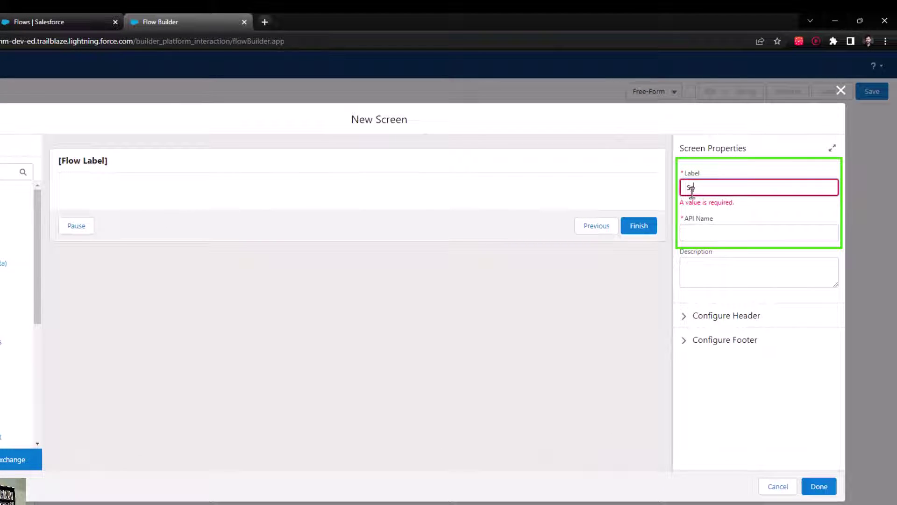
{"action": "type", "text": "creenOne"}
{"action": "key", "text": "Tab"}
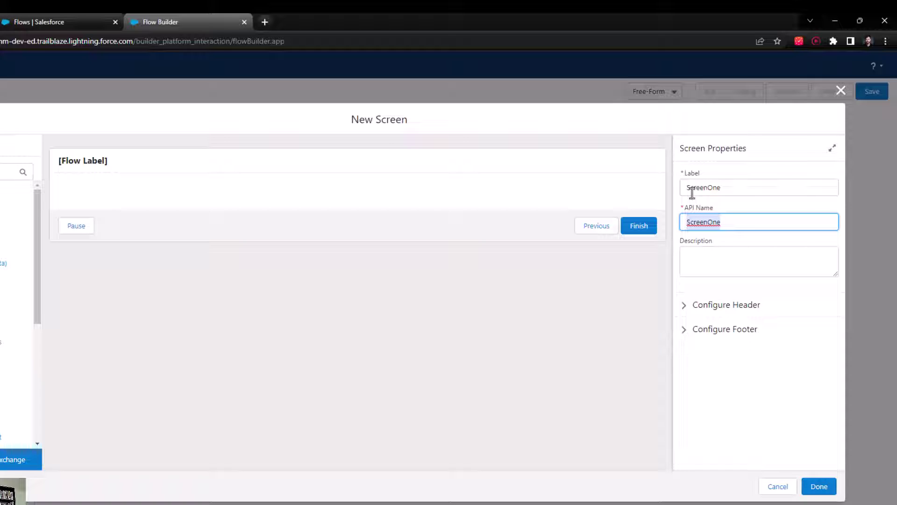
{"action": "left_click", "coordinate": [722, 258]}
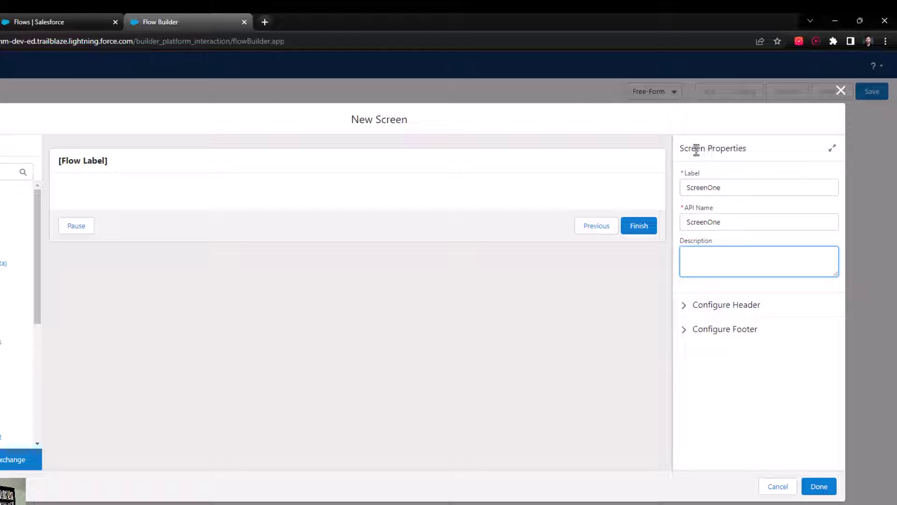
Step: Turn off Show Header in ScreenOne's header settings
{"action": "left_click", "coordinate": [716, 308]}
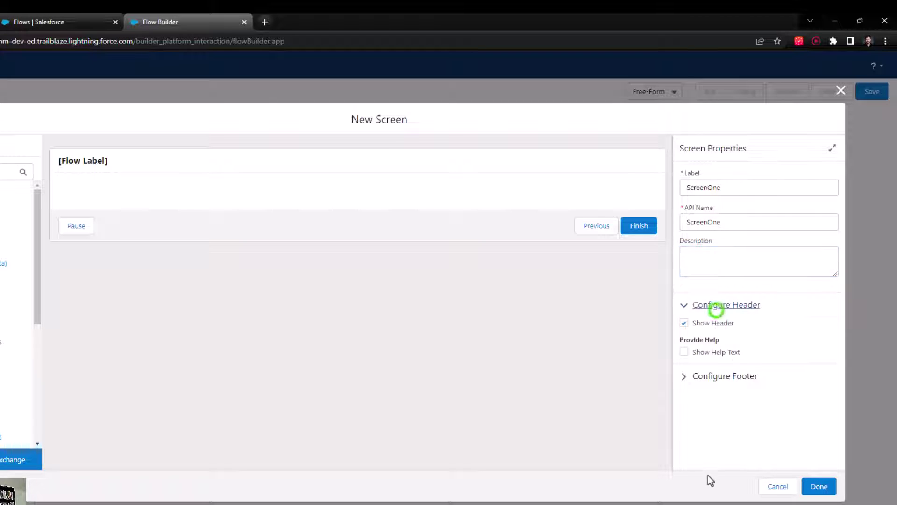
{"action": "left_click", "coordinate": [711, 375]}
{"action": "left_click", "coordinate": [723, 376]}
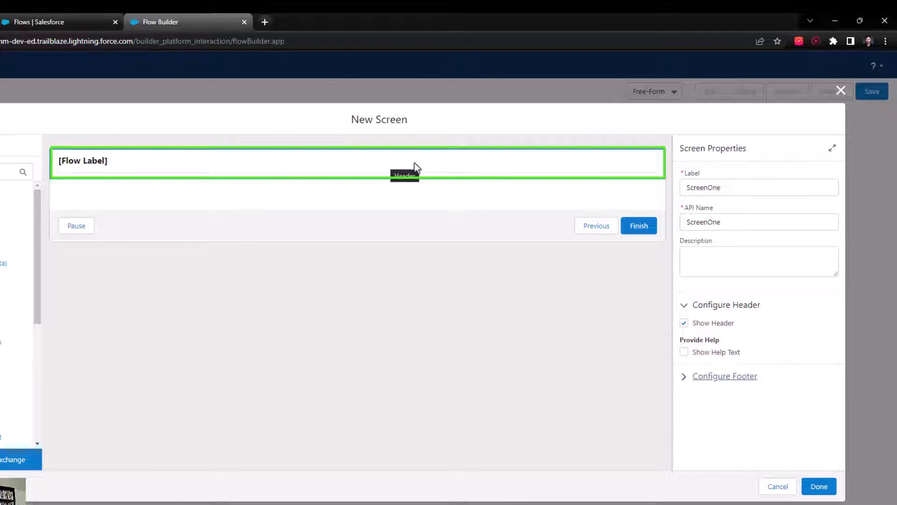
{"action": "left_click", "coordinate": [700, 325]}
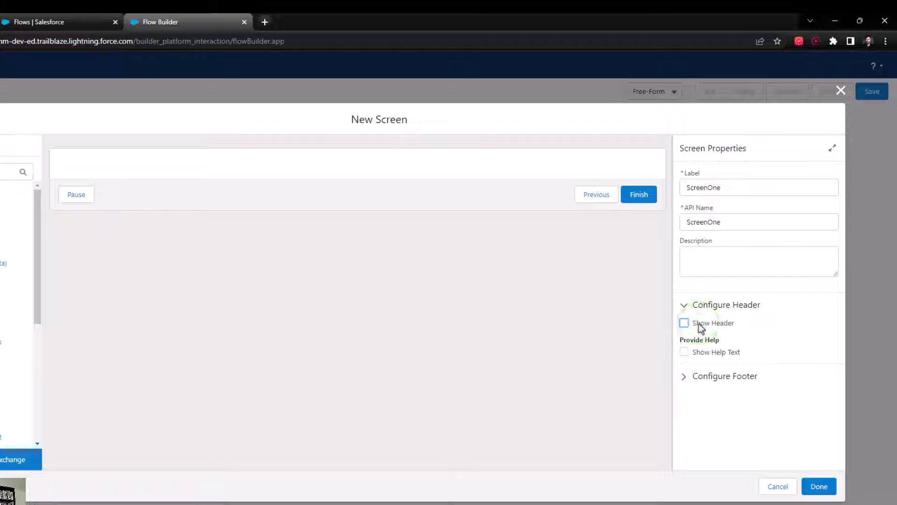
{"action": "left_click", "coordinate": [699, 324]}
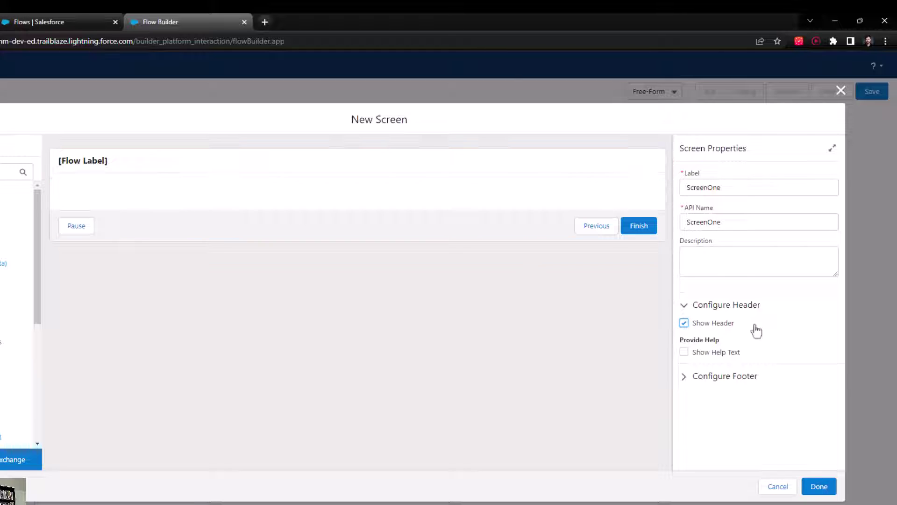
{"action": "left_click", "coordinate": [707, 322]}
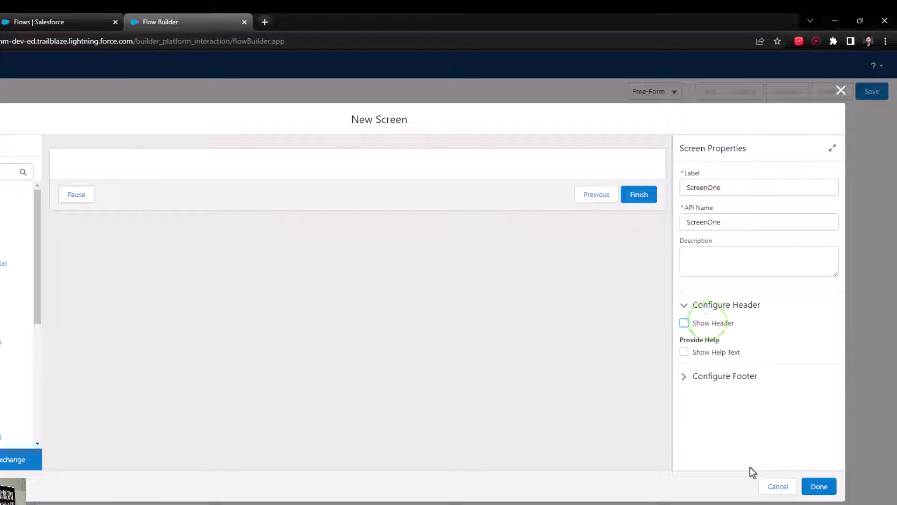
{"action": "left_click", "coordinate": [686, 306]}
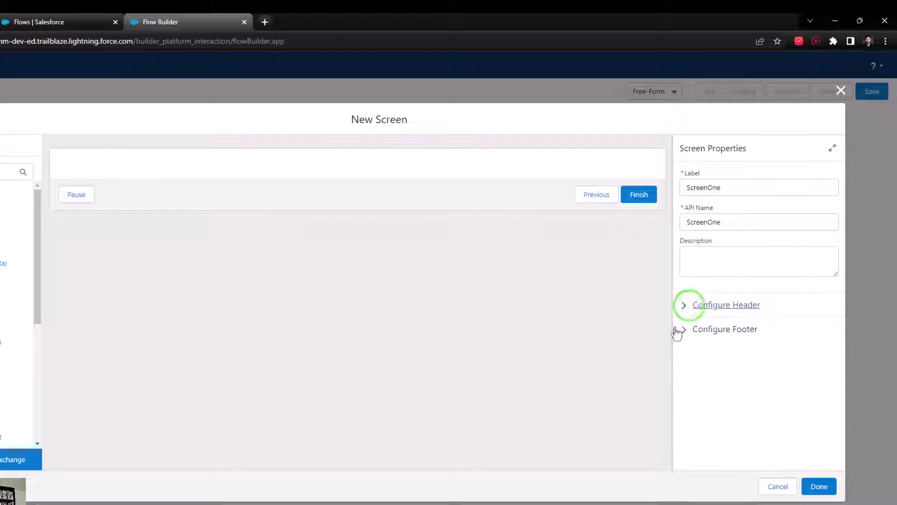
Step: Try the custom label Back for the footer's Previous button, and restore the standard label
{"action": "left_click", "coordinate": [686, 329]}
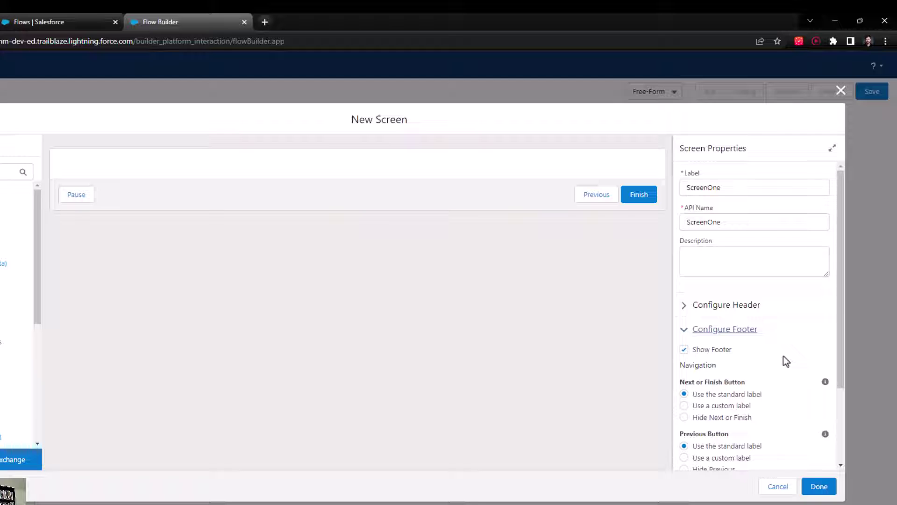
{"action": "scroll", "coordinate": [783, 355], "scroll_direction": "down", "scroll_amount": 2}
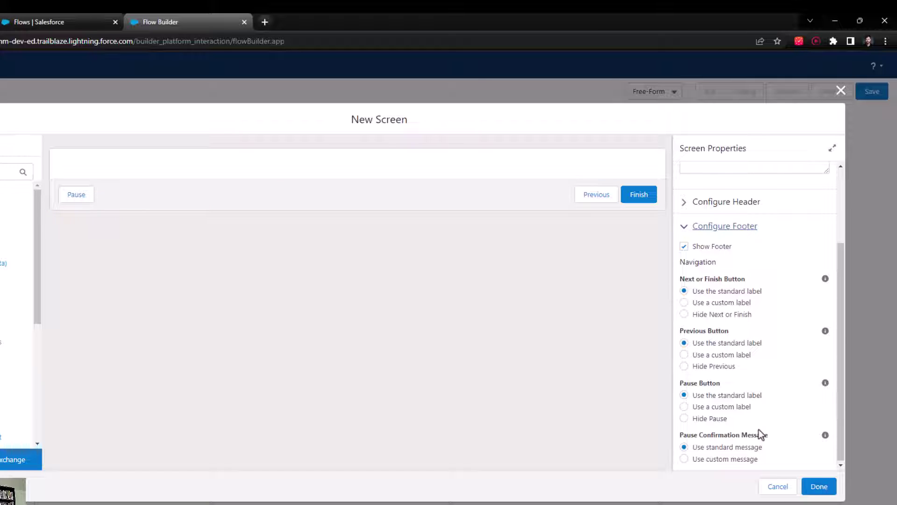
{"action": "left_click", "coordinate": [711, 356]}
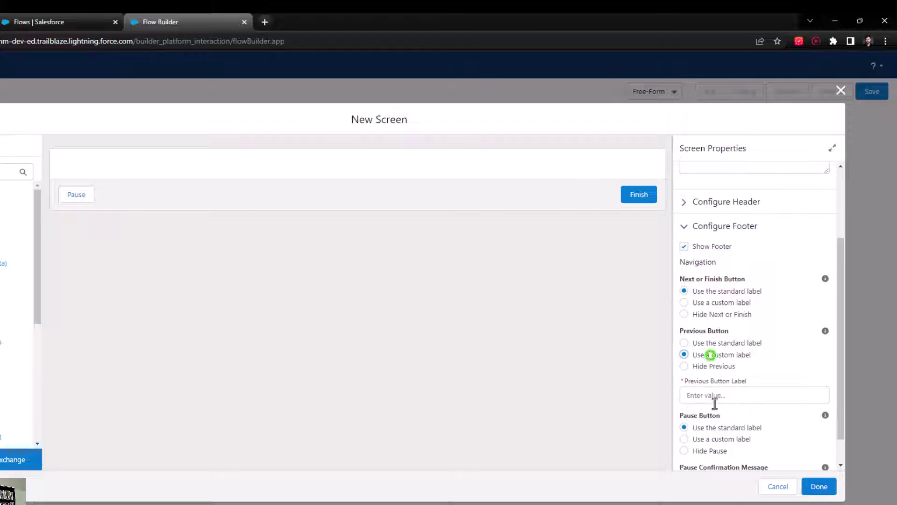
{"action": "left_click", "coordinate": [705, 390]}
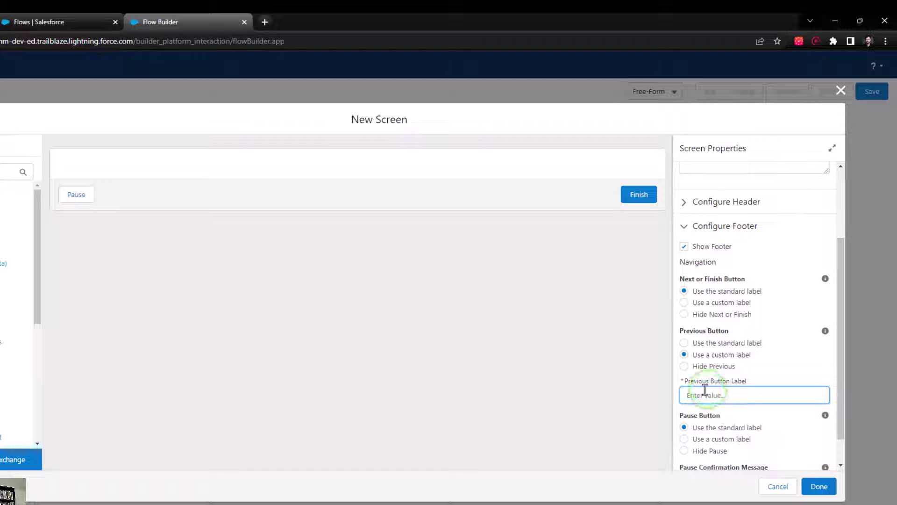
{"action": "type", "text": "Back"}
{"action": "left_click", "coordinate": [806, 369]}
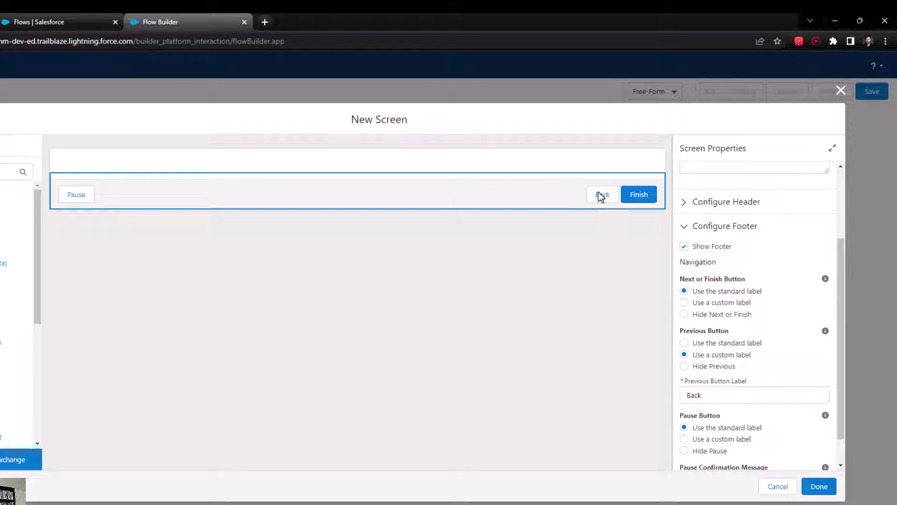
{"action": "left_click", "coordinate": [711, 346]}
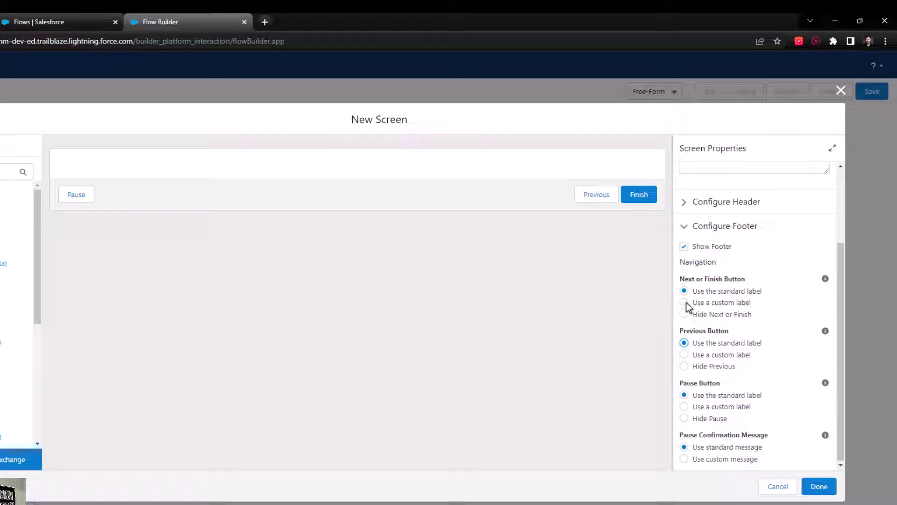
Step: Hide the Pause button in the screen's footer and connect Start to the finished ScreenOne element
{"action": "left_click", "coordinate": [685, 418]}
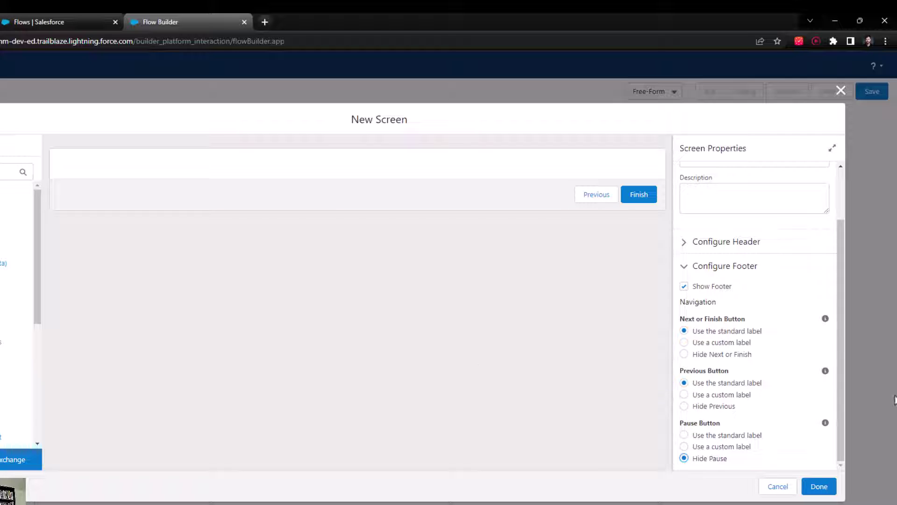
{"action": "left_click", "coordinate": [827, 432]}
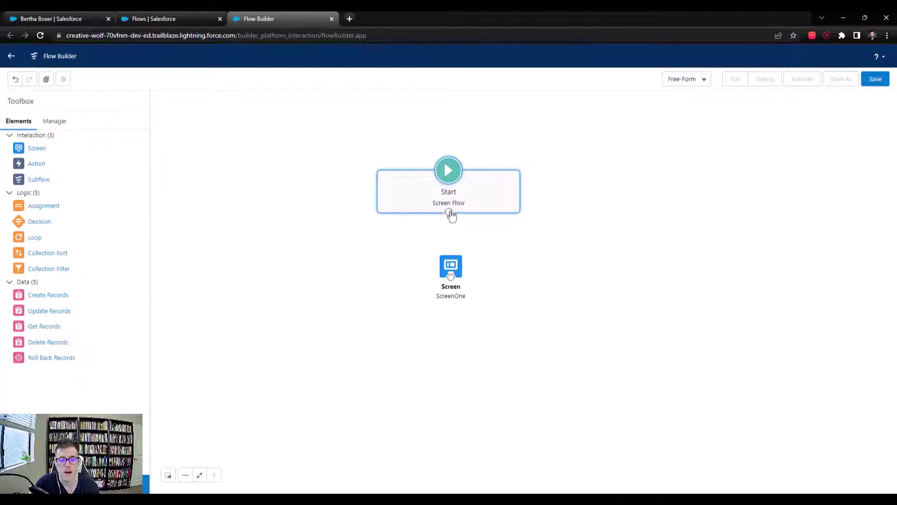
{"action": "left_click_drag", "start_coordinate": [448, 212], "coordinate": [462, 260]}
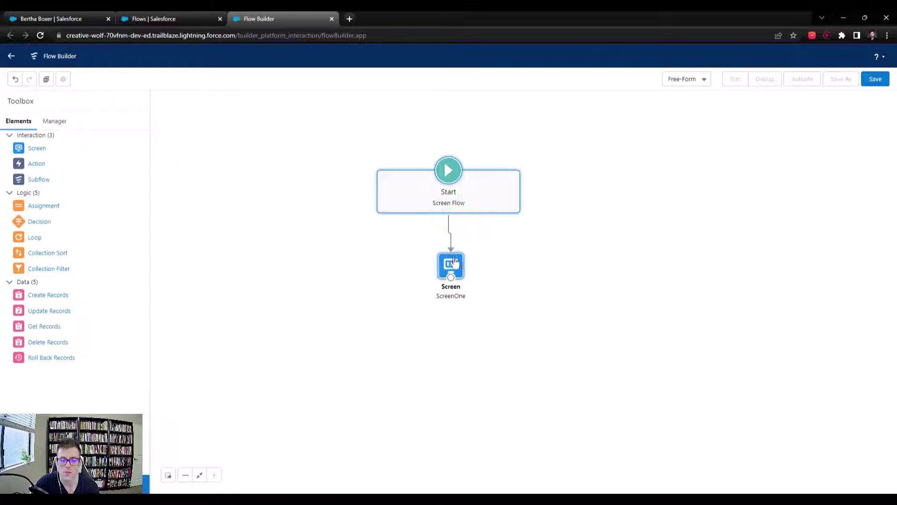
Step: Save the flow with the label "Screen - Create Lead for Shipping Specialist" and align ScreenOne beneath Start
{"action": "left_click", "coordinate": [875, 83]}
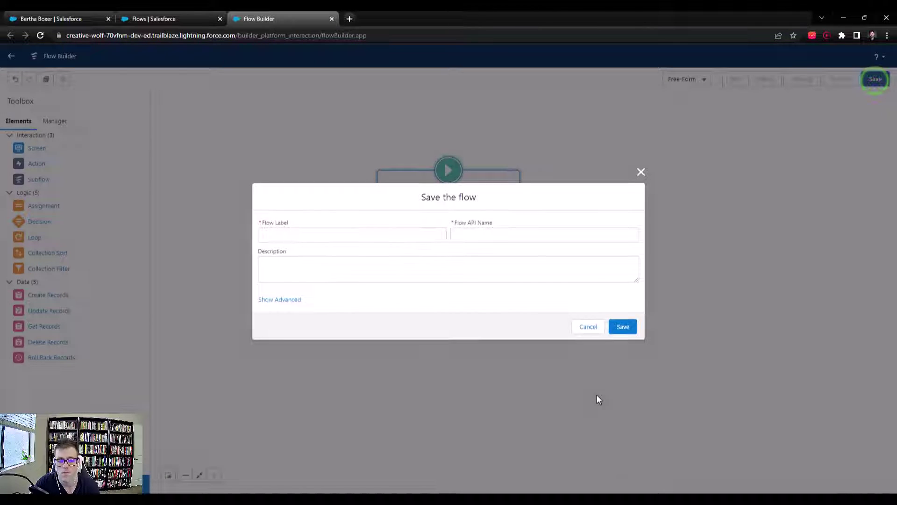
{"action": "left_click", "coordinate": [267, 235]}
{"action": "type", "text": "Scree"}
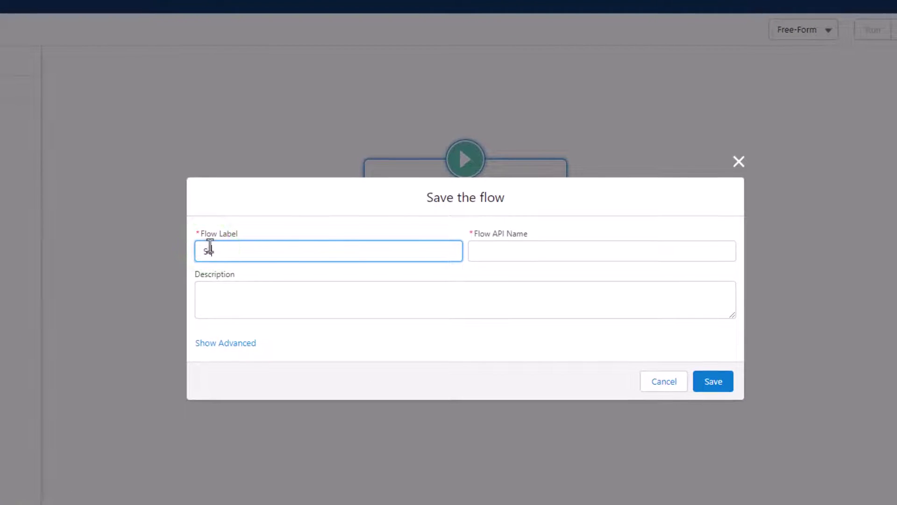
{"action": "key", "text": "BackSpace"}
{"action": "key", "text": "BackSpace"}
{"action": "type", "text": "een - Create Lead for Shipping Specialist"}
{"action": "key", "text": "Tab"}
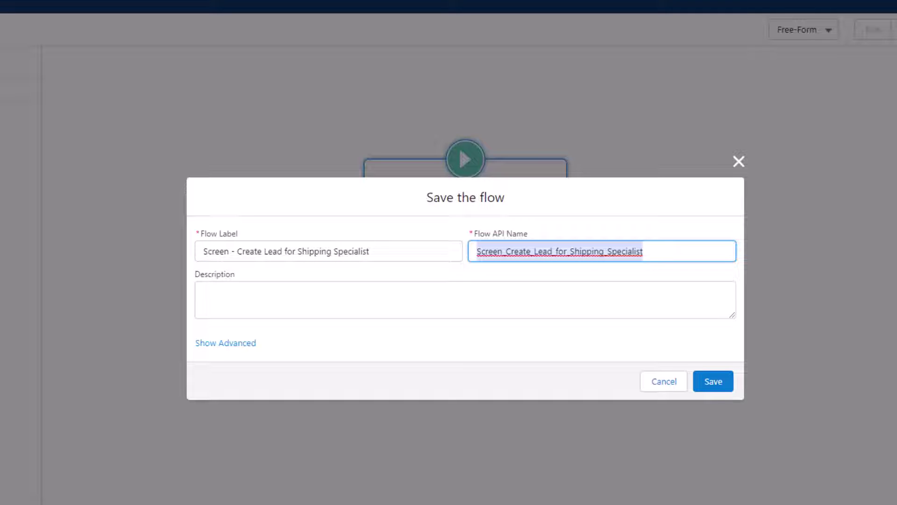
{"action": "left_click", "coordinate": [428, 356]}
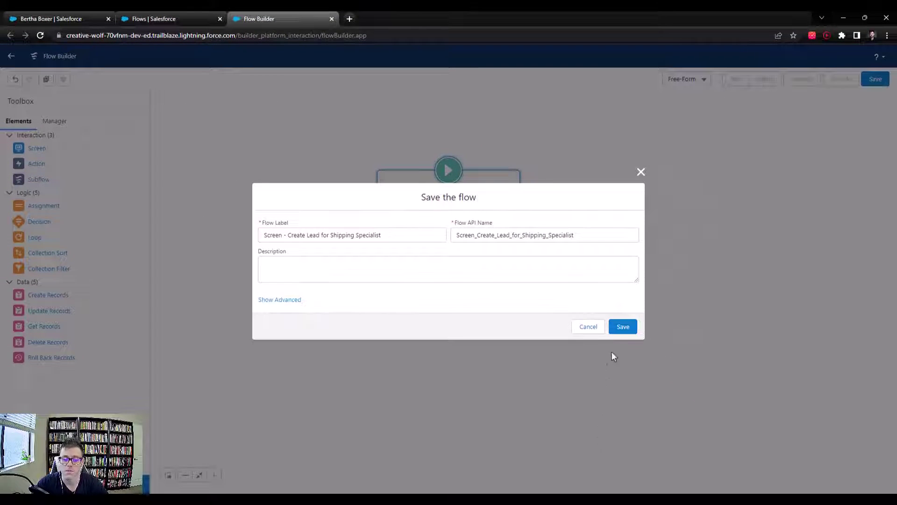
{"action": "left_click", "coordinate": [620, 328]}
{"action": "left_click_drag", "start_coordinate": [451, 278], "coordinate": [449, 278]}
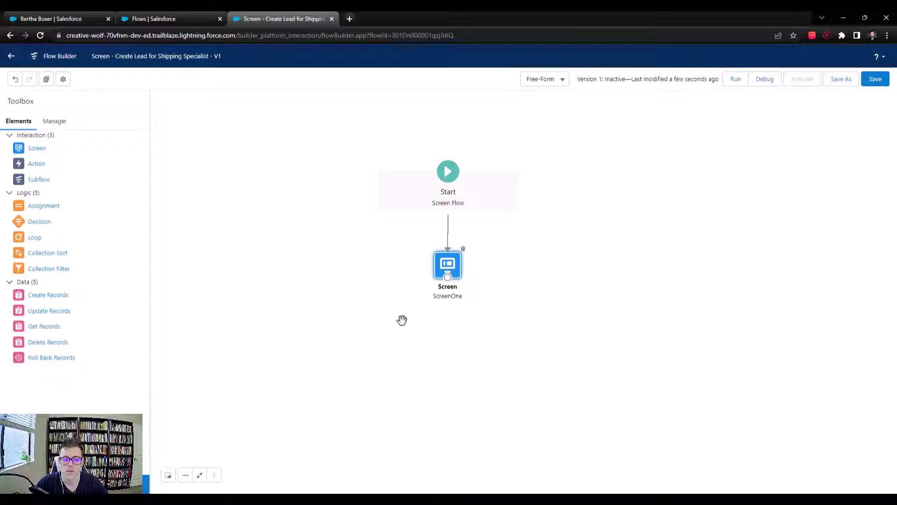
Step: Add a Call Script component to ScreenOne and set its API name to CallScript1
{"action": "double_click", "coordinate": [440, 260]}
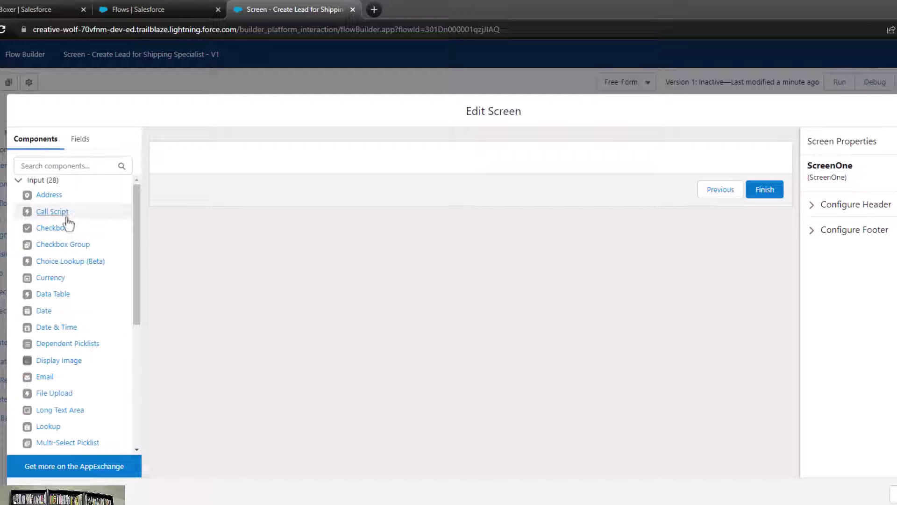
{"action": "left_click", "coordinate": [49, 216]}
{"action": "left_click_drag", "start_coordinate": [49, 216], "coordinate": [389, 165]}
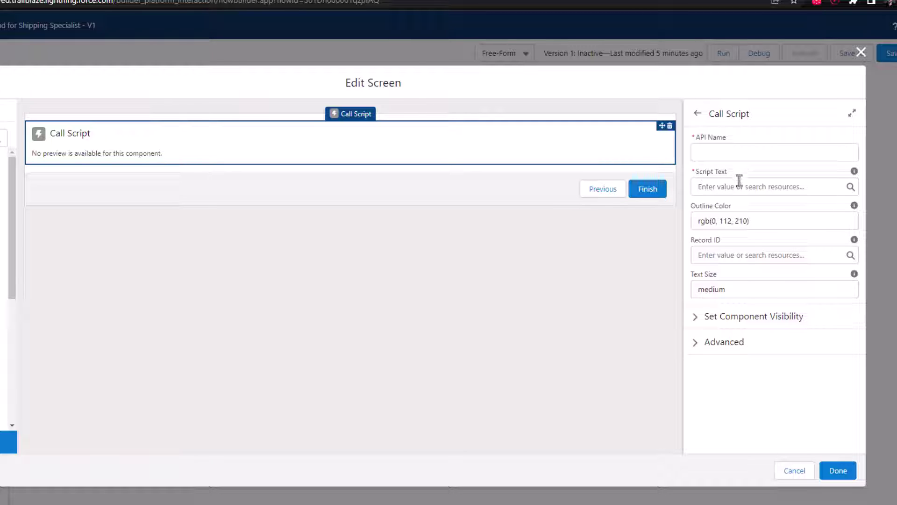
{"action": "left_click", "coordinate": [716, 151]}
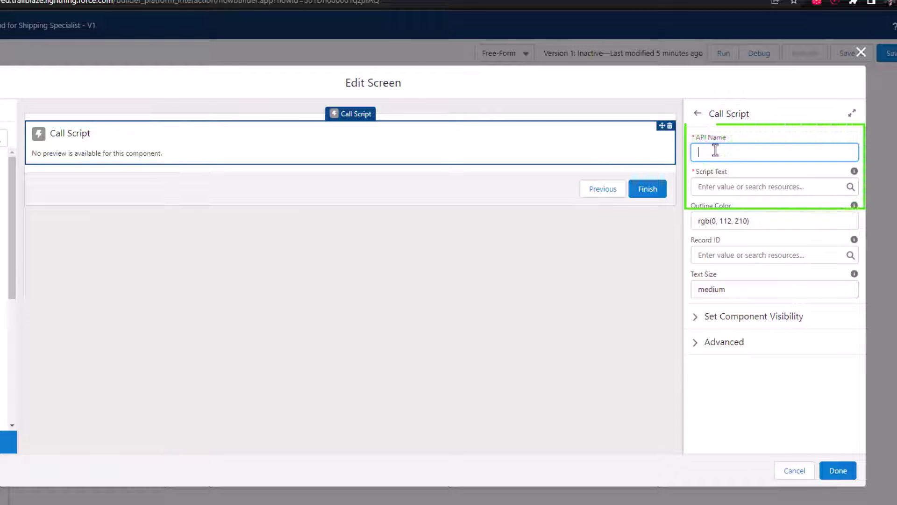
{"action": "type", "text": "CallScript1"}
{"action": "left_click", "coordinate": [783, 127]}
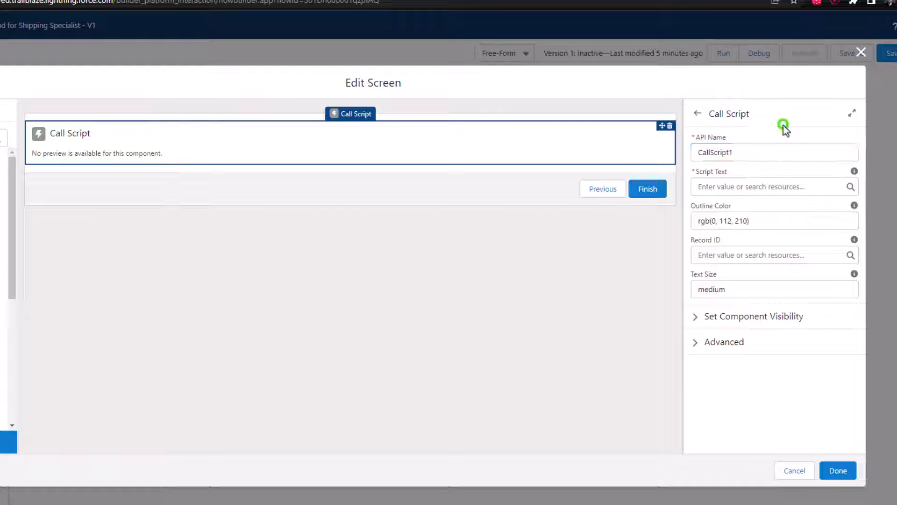
Step: Set the script text to "I can schedule an appointment with a Shipping Specialist for you. May I have your name again please?"
{"action": "left_click", "coordinate": [732, 186]}
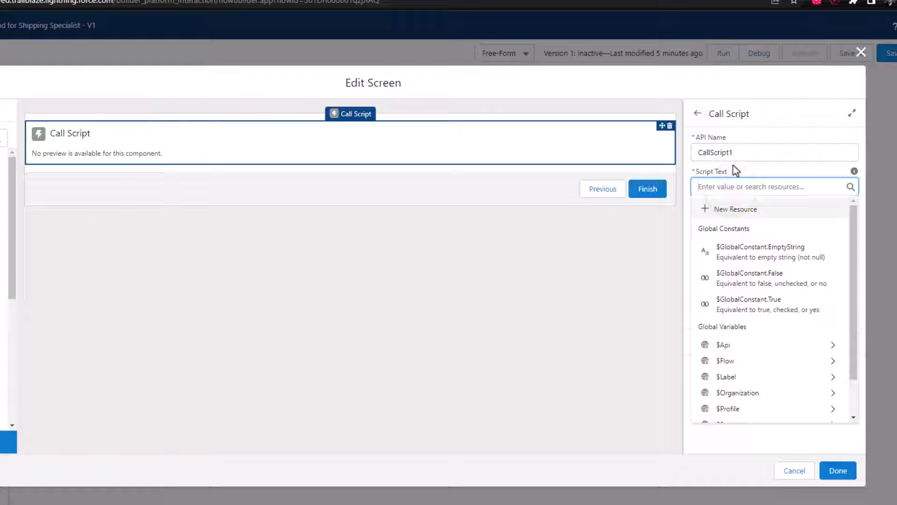
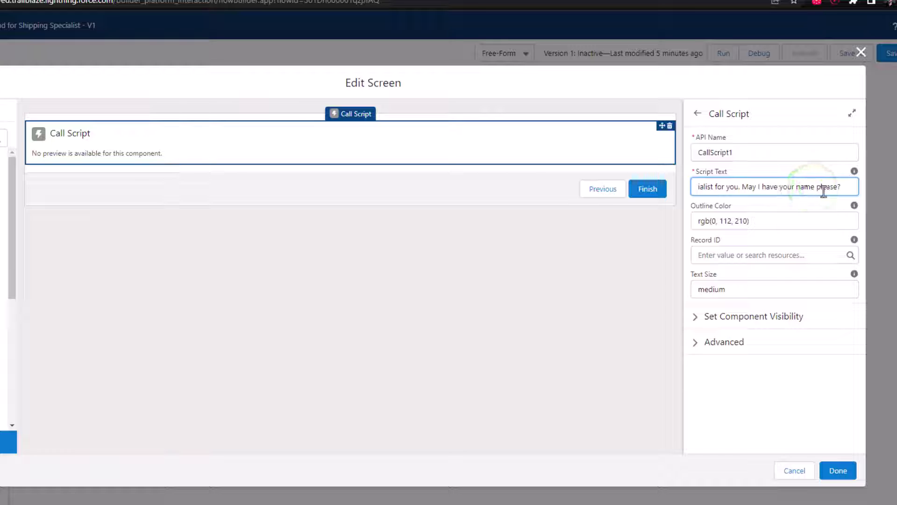
{"action": "type", "text": "again"}
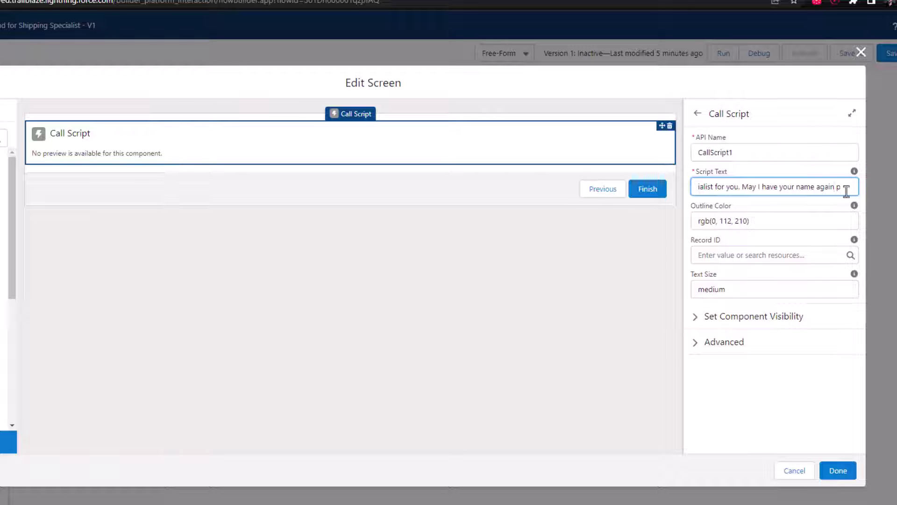
{"action": "left_click", "coordinate": [792, 120]}
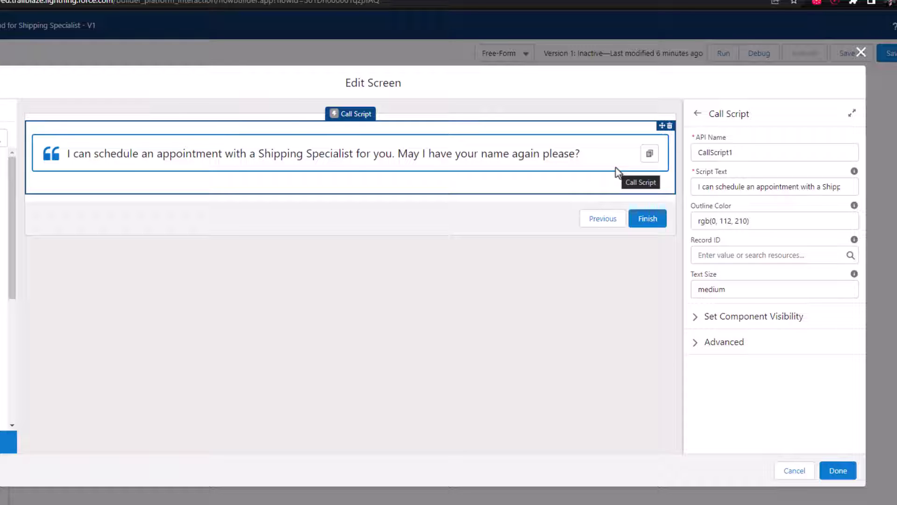
Step: Insert "Great question!" at the beginning of the call script text
{"action": "left_click", "coordinate": [764, 187]}
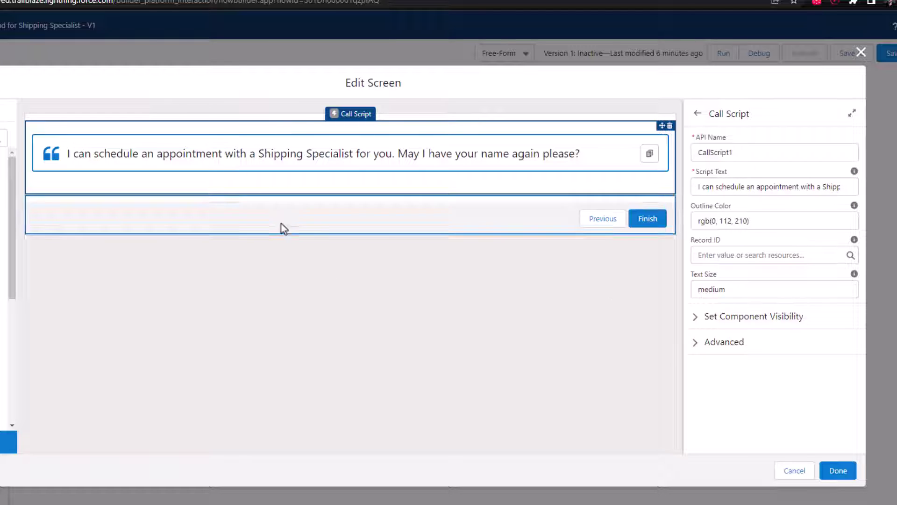
{"action": "left_click", "coordinate": [809, 187]}
{"action": "type", "text": "Great qu"}
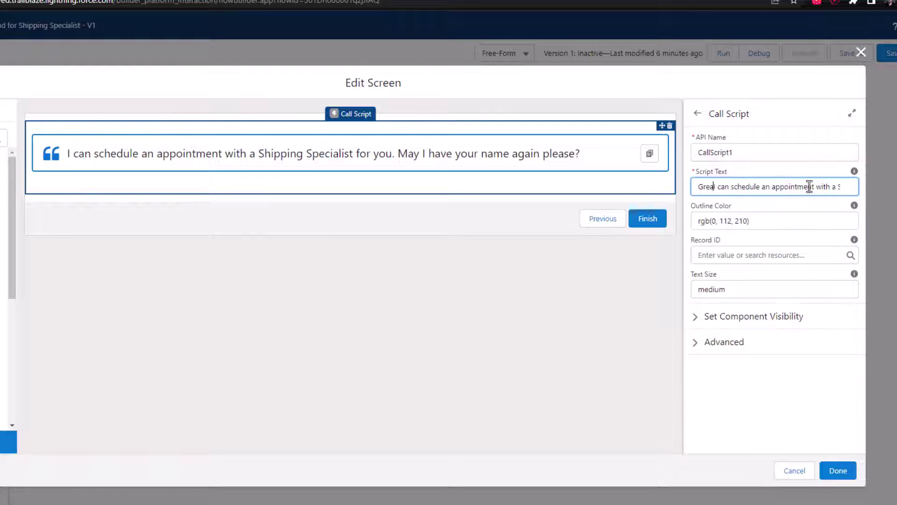
{"action": "type", "text": "estion!"}
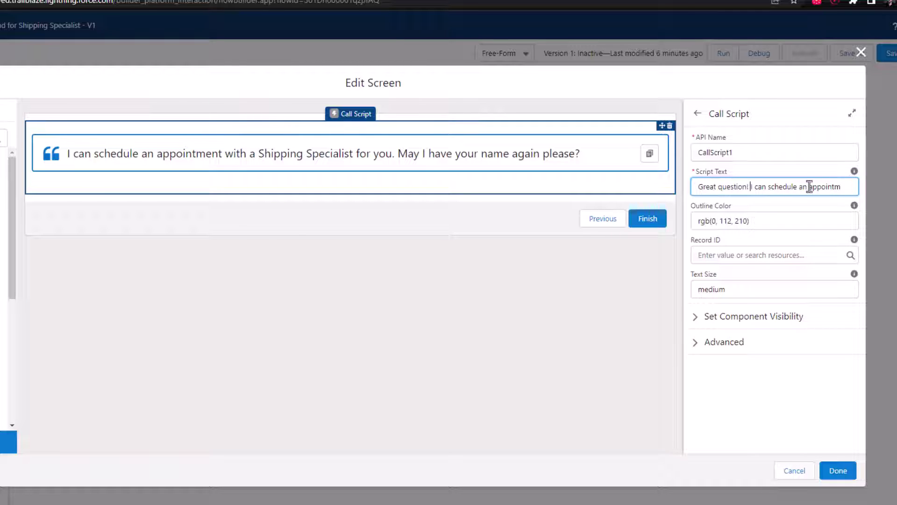
Step: Reword the call script so that "Shipping Specialist" is followed by "to answer that for you", and apply the text
{"action": "triple_click", "coordinate": [789, 186]}
{"action": "left_click", "coordinate": [718, 187]}
{"action": "key", "text": "BackSpace"}
{"action": "key", "text": "BackSpace"}
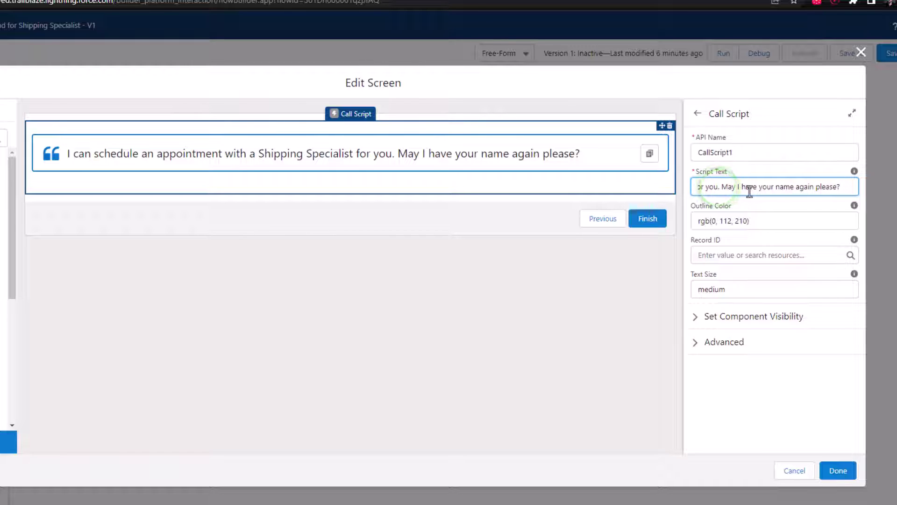
{"action": "key", "text": "BackSpace"}
{"action": "key", "text": "BackSpace"}
{"action": "key", "text": "BackSpace"}
{"action": "key", "text": "BackSpace"}
{"action": "key", "text": "BackSpace"}
{"action": "type", "text": "to answ"}
{"action": "type", "text": "er that for you"}
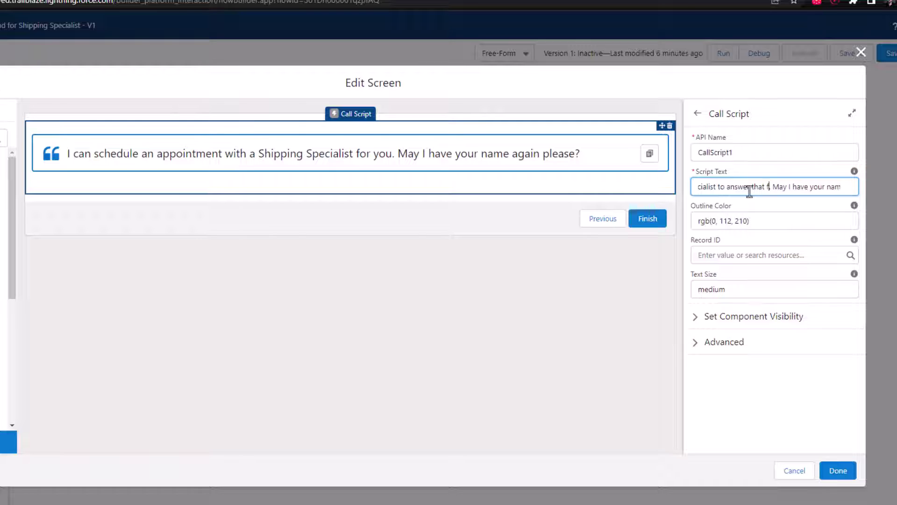
{"action": "left_click", "coordinate": [781, 129]}
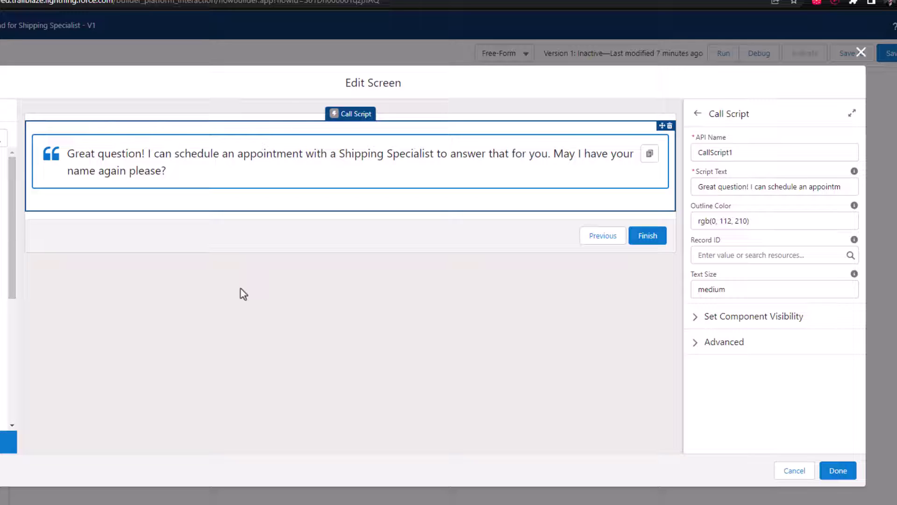
Step: Finish editing ScreenOne with its Call Script component and save the flow
{"action": "left_click", "coordinate": [531, 391]}
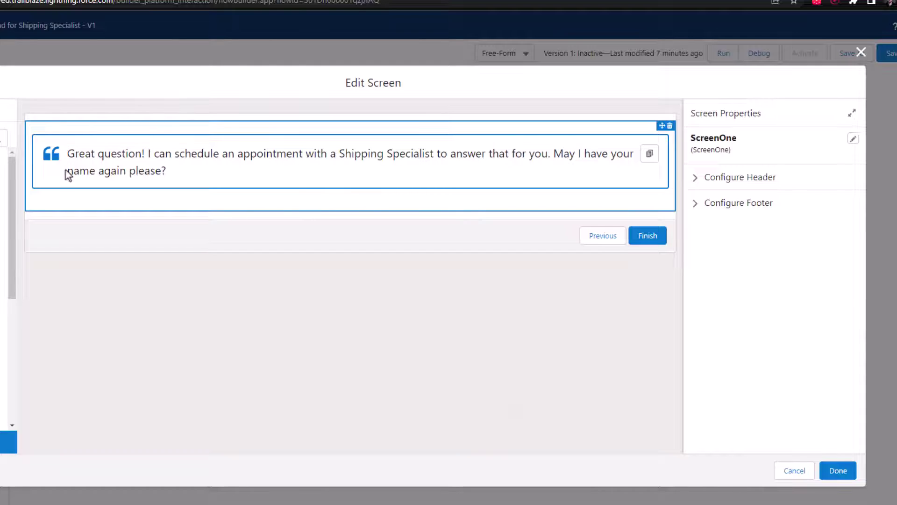
{"action": "left_click", "coordinate": [603, 161]}
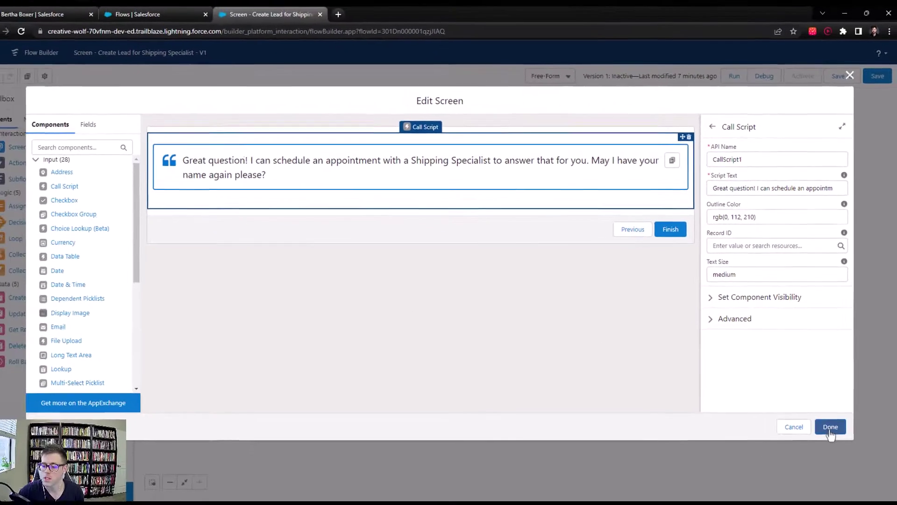
{"action": "left_click", "coordinate": [838, 470]}
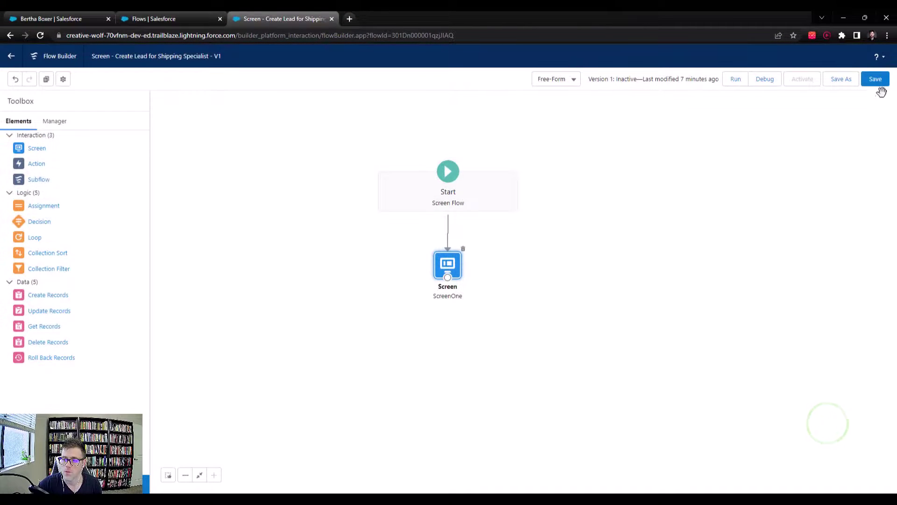
{"action": "left_click", "coordinate": [880, 84]}
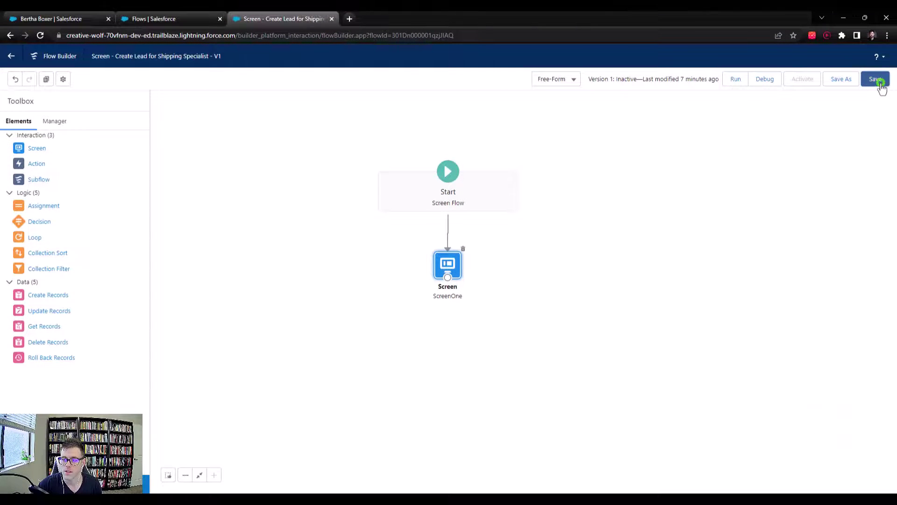
Step: Run the flow in debug mode with the default options to check the call script screen, and close the debug run
{"action": "left_click", "coordinate": [773, 84]}
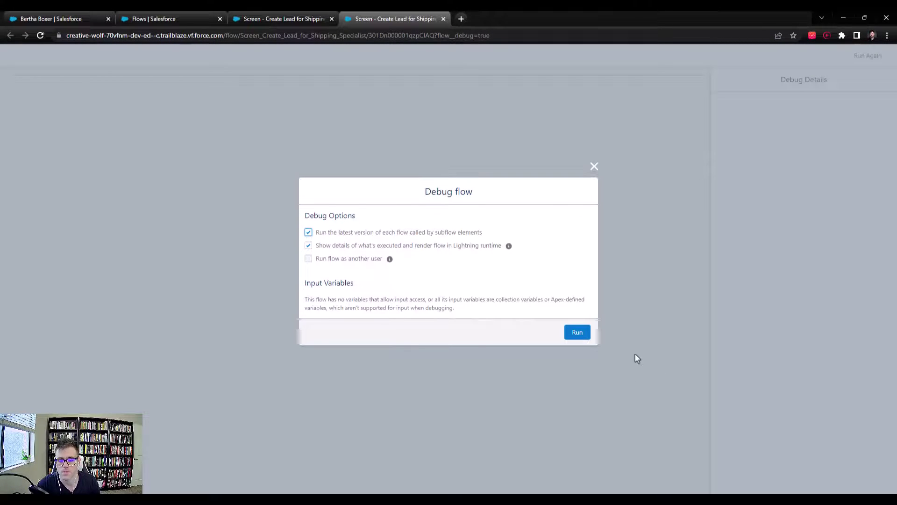
{"action": "left_click", "coordinate": [577, 334]}
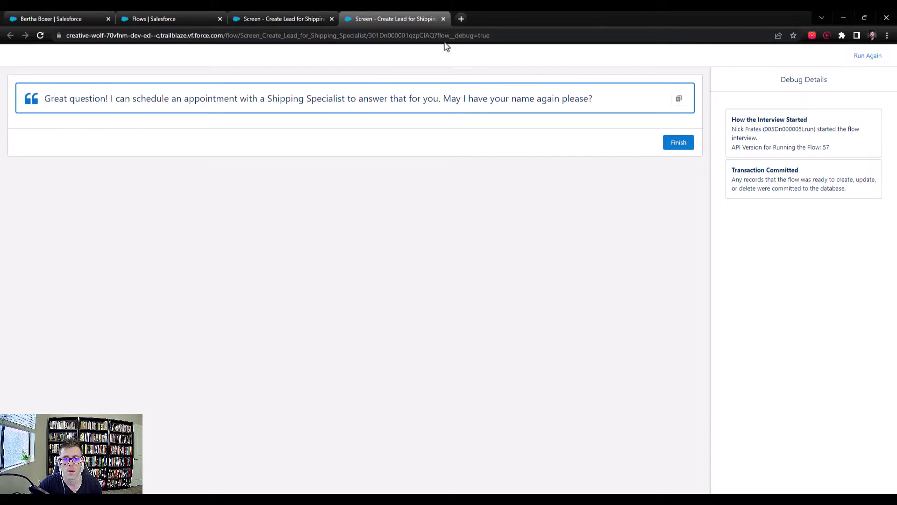
{"action": "left_click", "coordinate": [443, 19]}
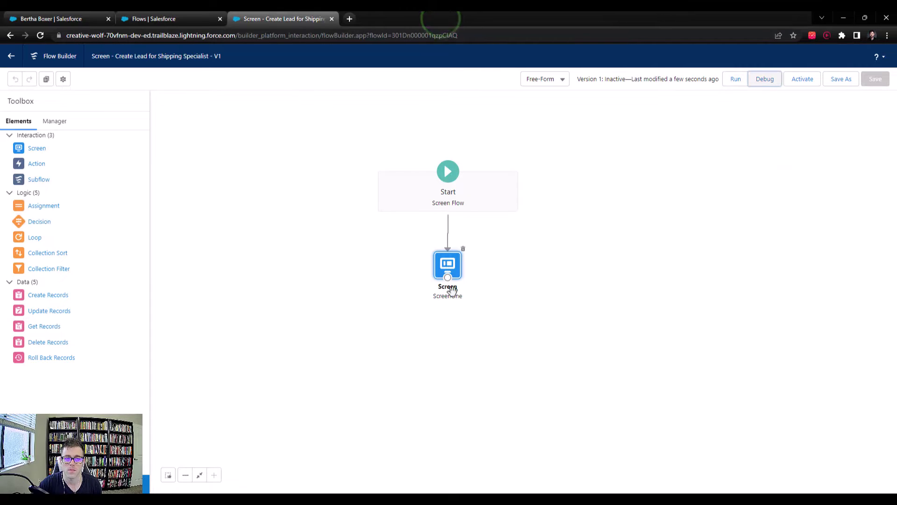